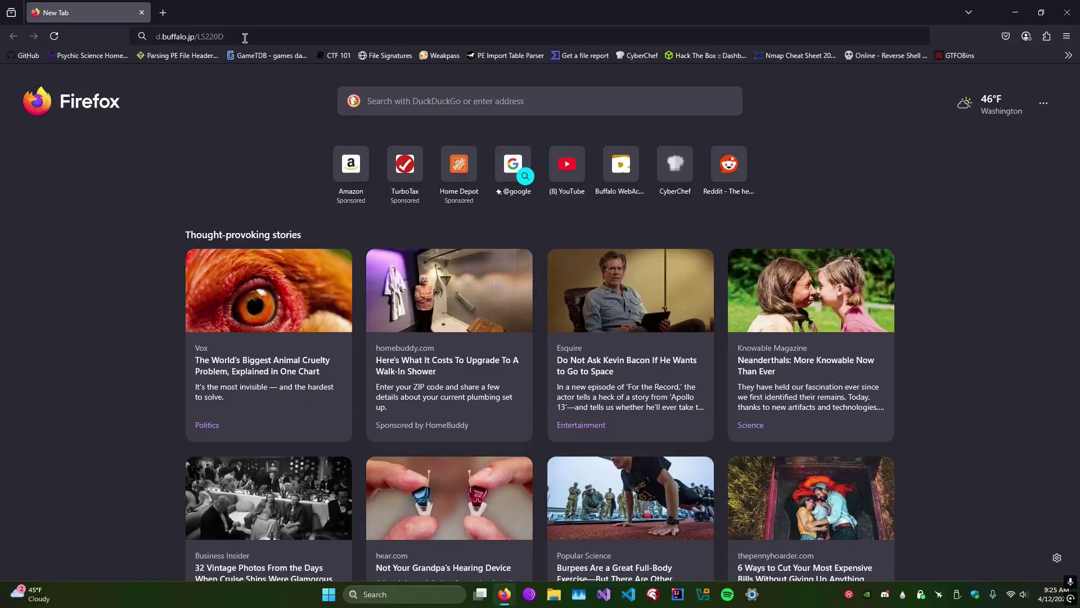
Load the LS220D download page and choose the United States & Canada region.
click(245, 37)
key(Return)
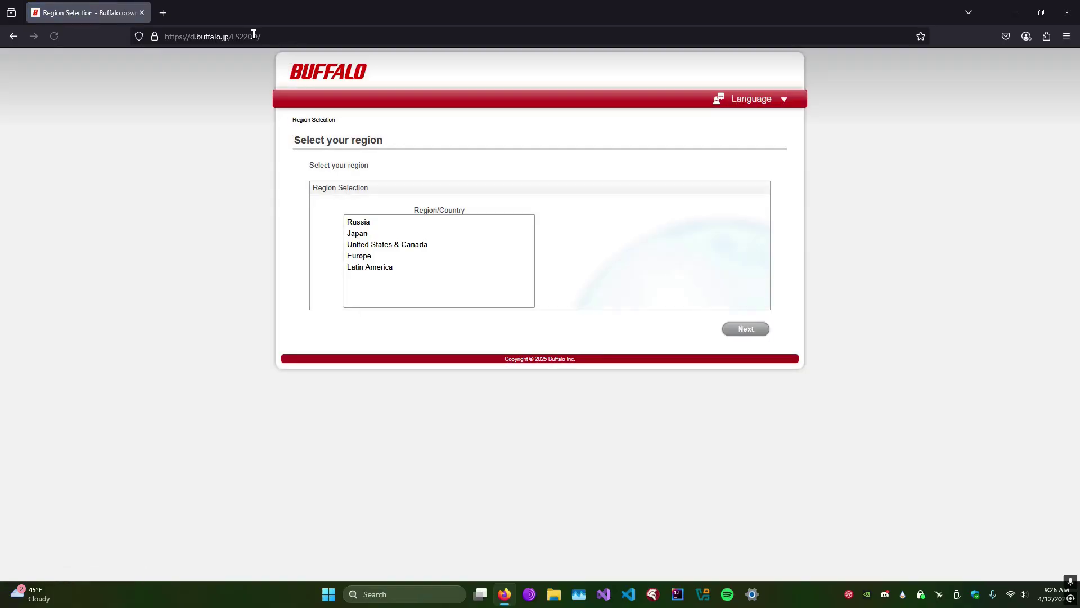
click(412, 244)
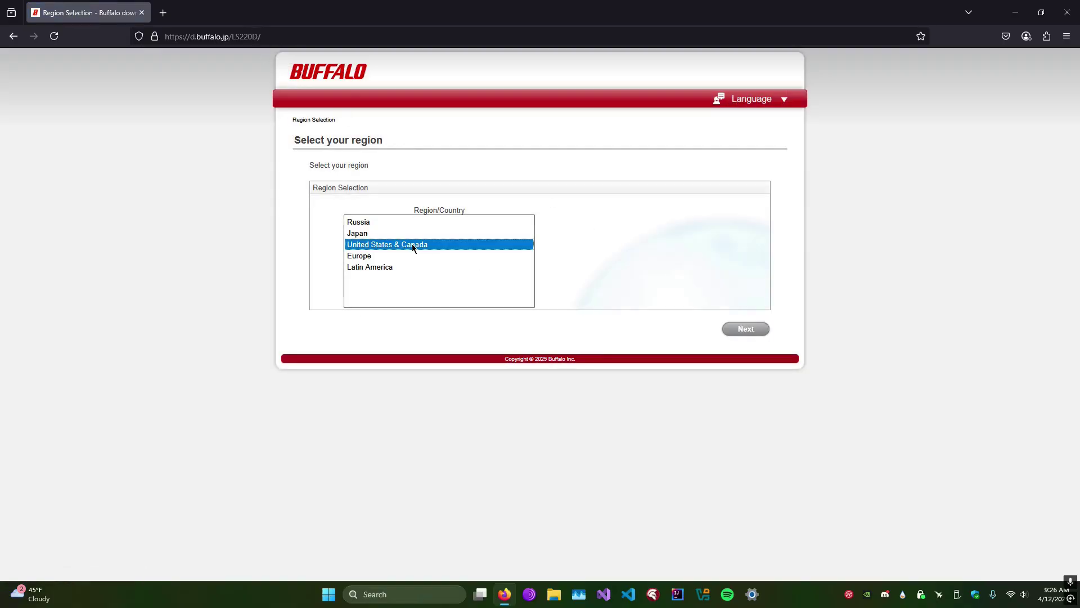
click(746, 329)
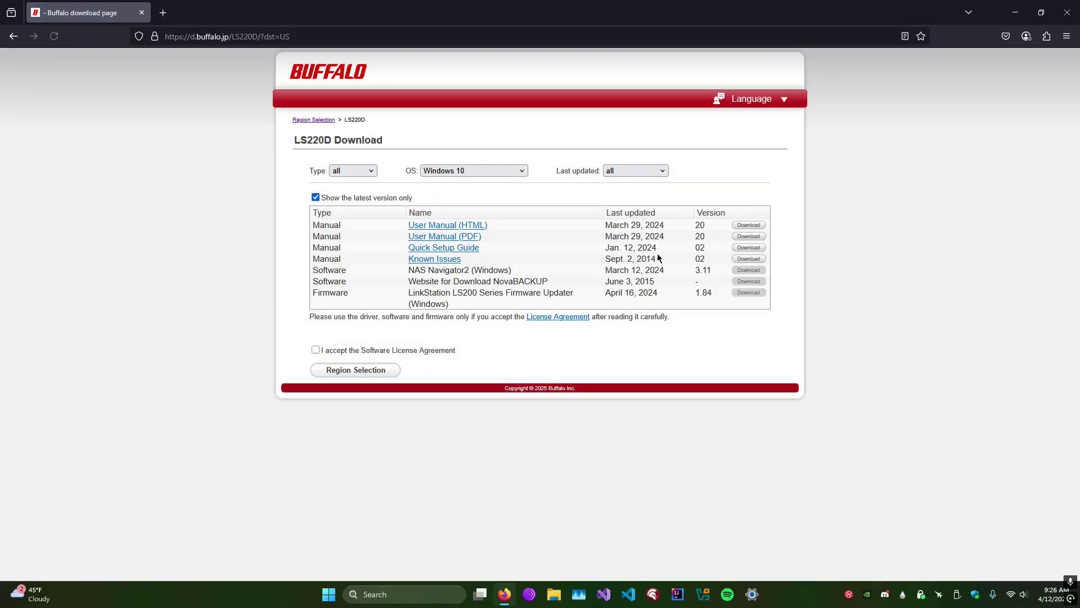
Filter the downloads for Windows 11 and accept the software license agreement.
click(471, 172)
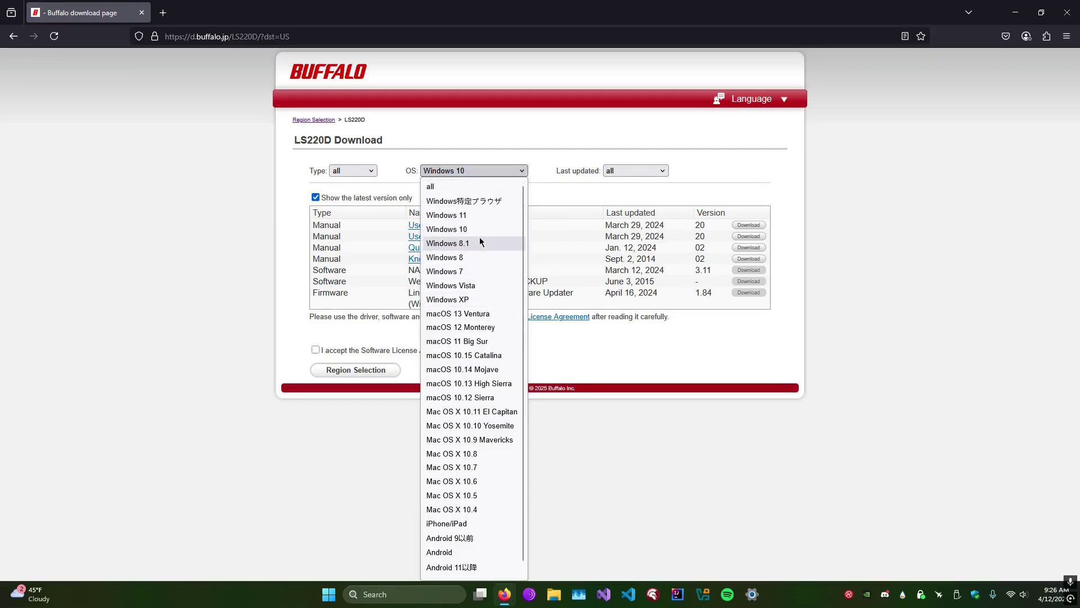
click(480, 217)
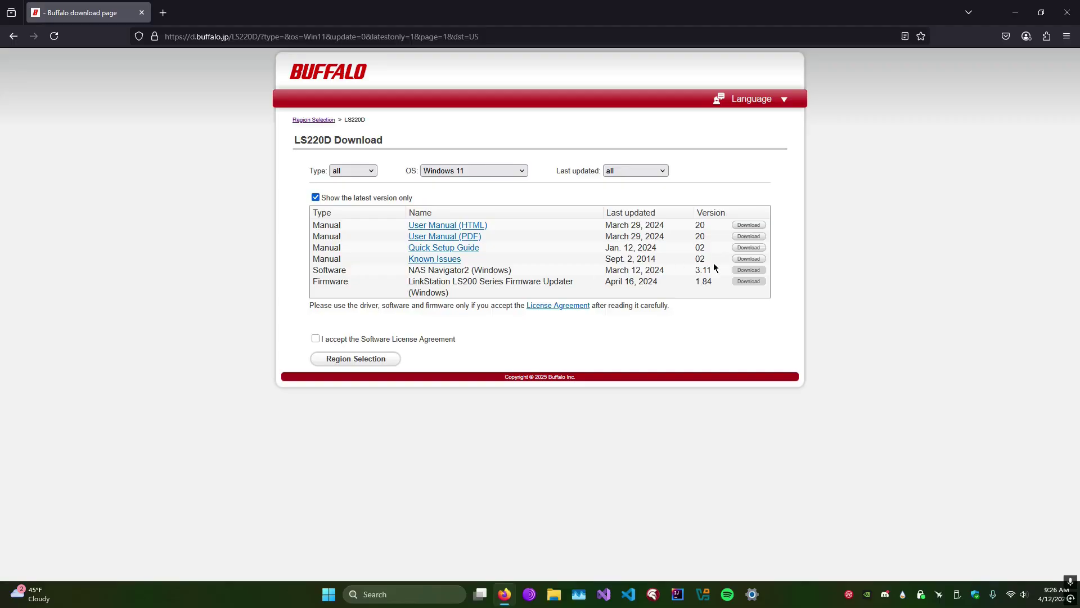
click(354, 340)
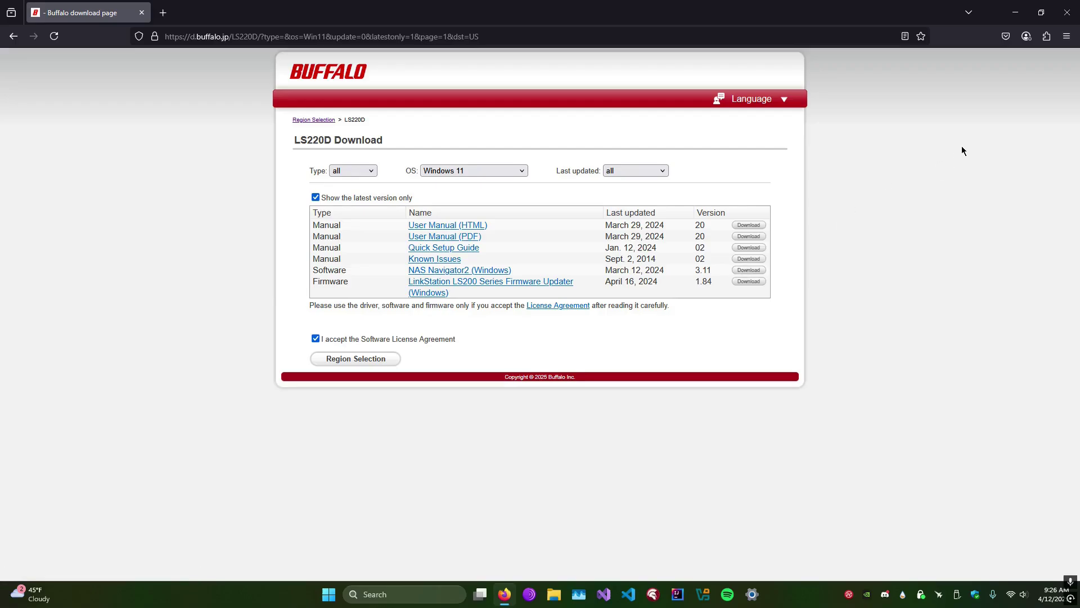
Close Firefox and launch NAS Navigator2, repositioning its window.
click(1065, 22)
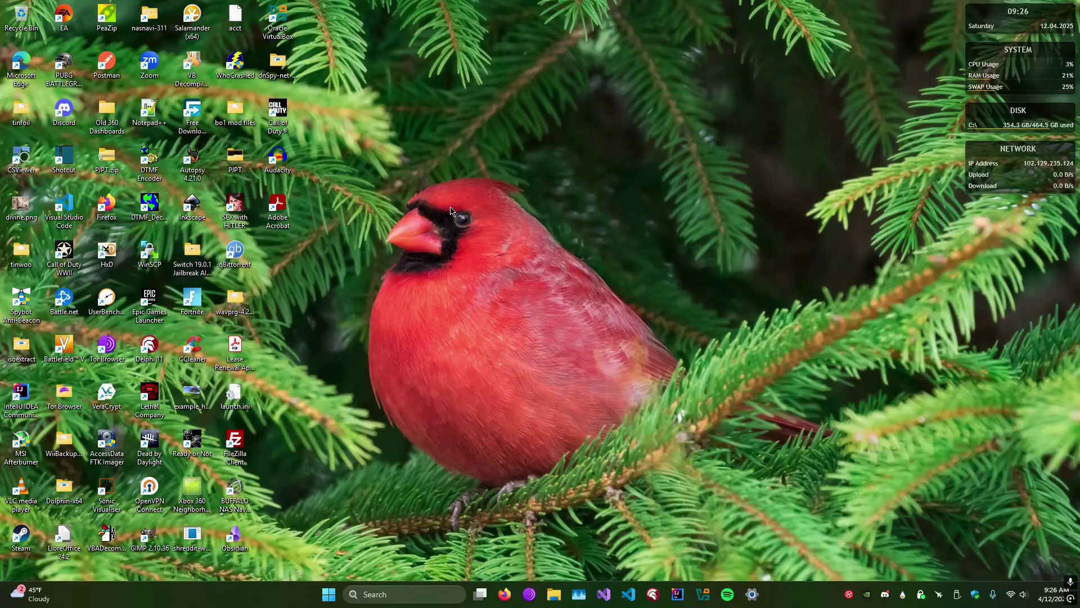
double_click(235, 489)
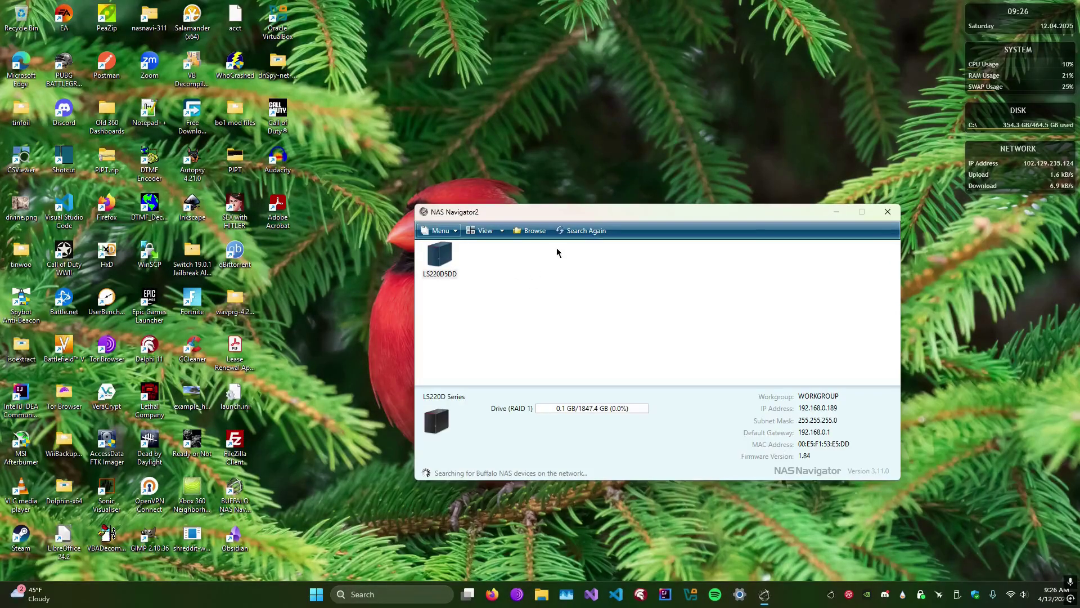
drag(598, 215, 553, 204)
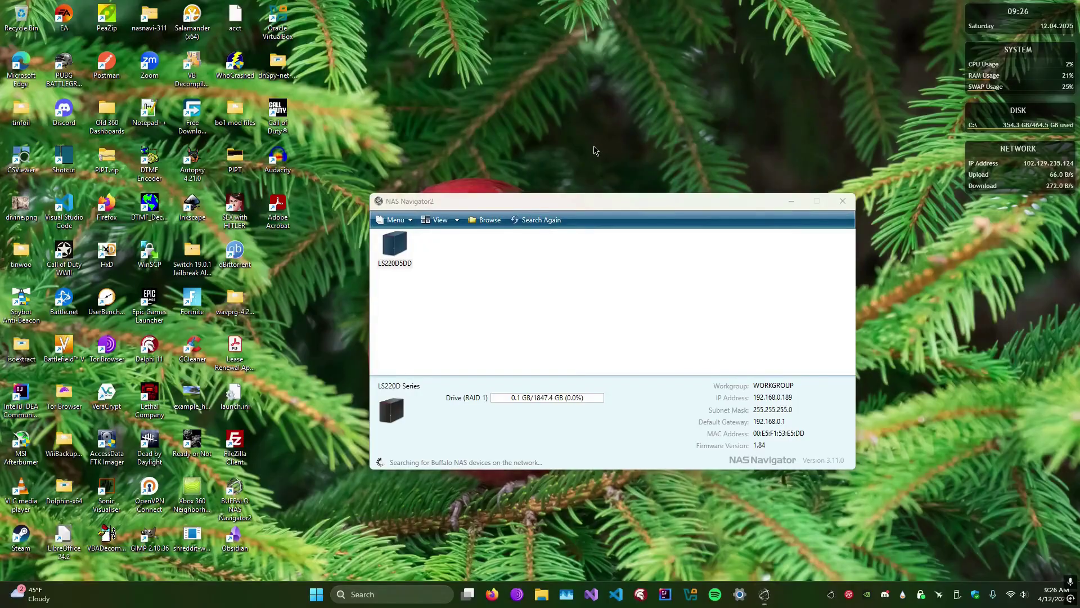
double_click(590, 196)
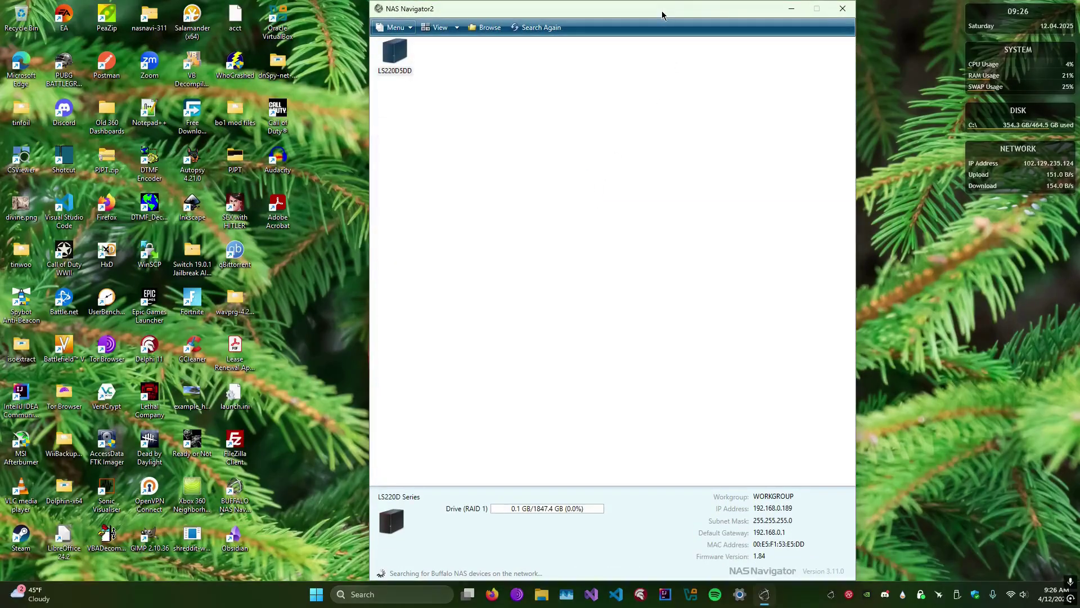
drag(662, 15, 585, 209)
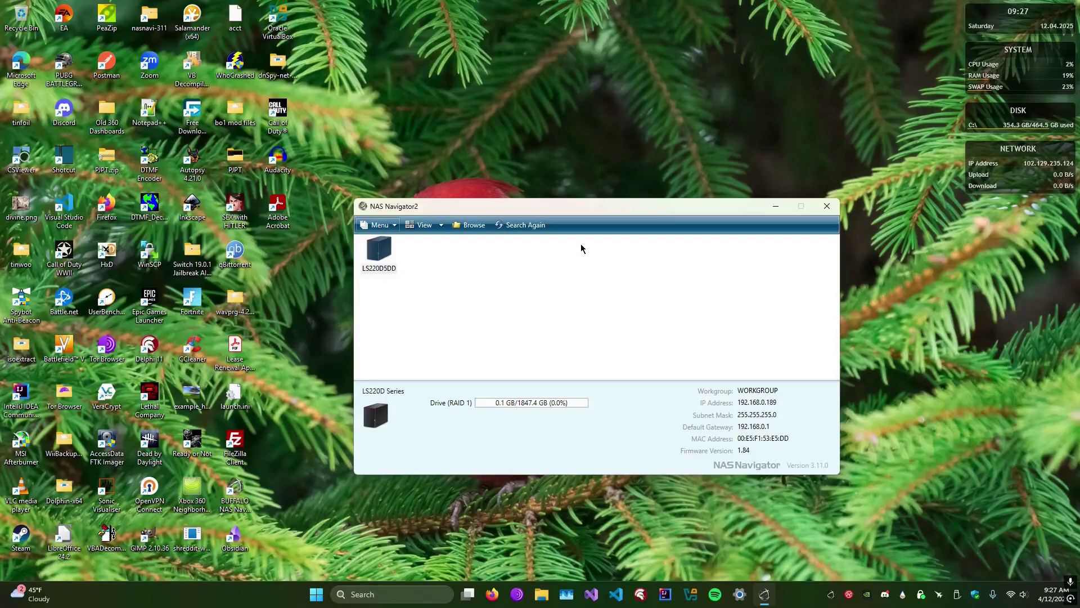
Copy the LS220D5DD NAS's IP address 192.168.0.189.
click(386, 259)
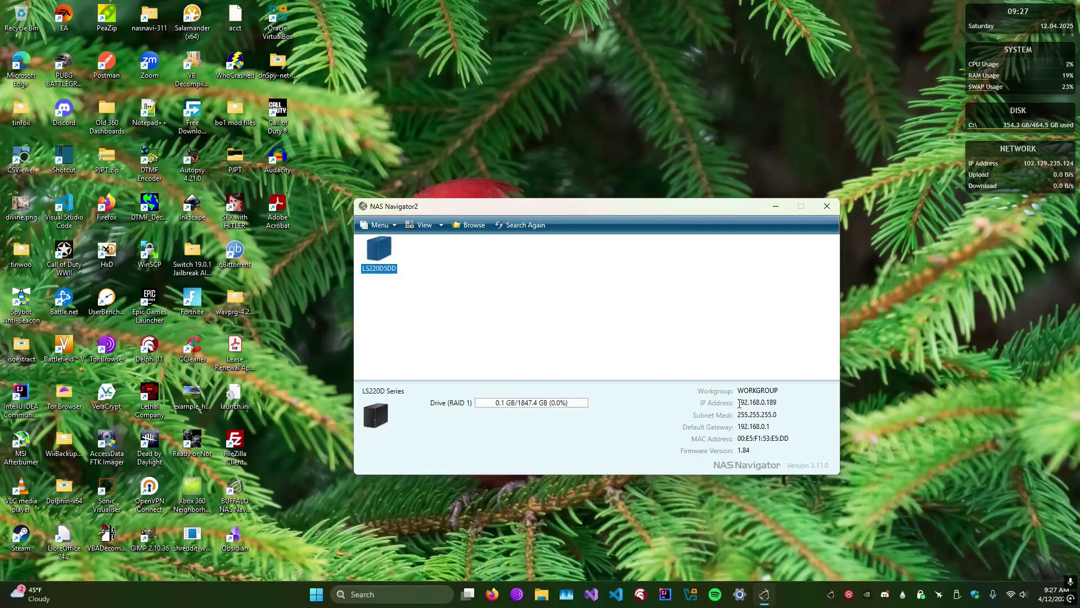
drag(737, 403, 781, 403)
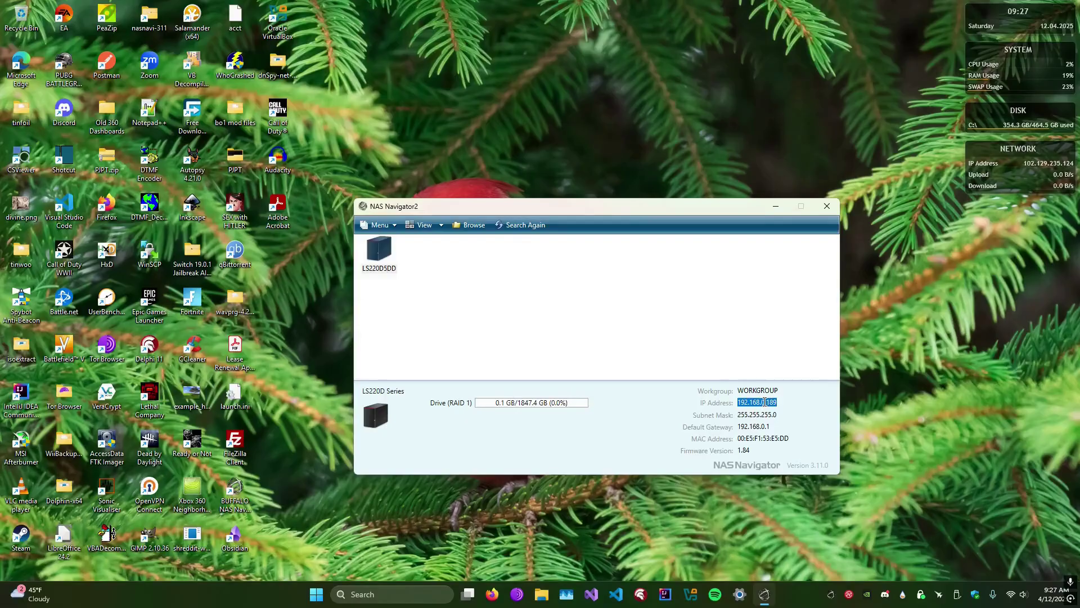
right_click(764, 403)
click(788, 438)
Quit NAS Navigator2 completely from its tray icon menu.
click(827, 206)
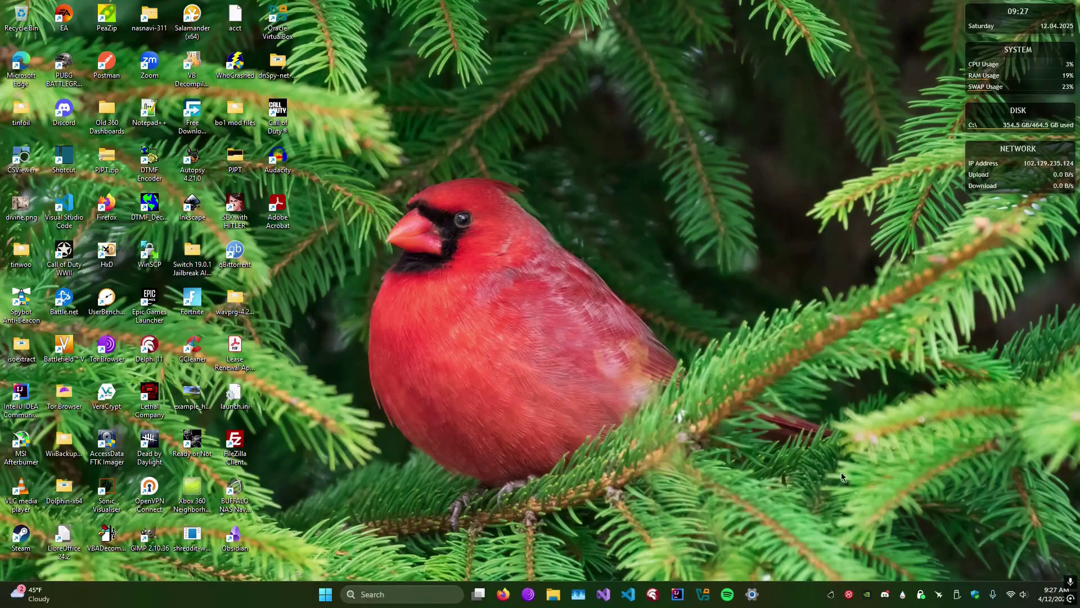
right_click(832, 593)
click(858, 579)
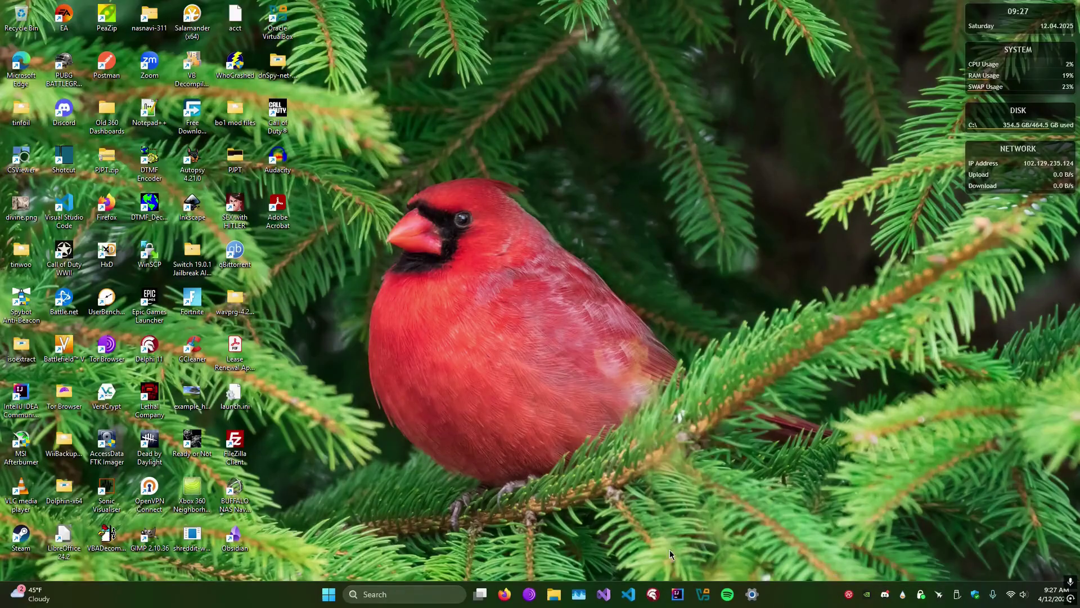
Open Firefox at the pasted NAS address 192.168.0.189 and add a blank second tab.
click(511, 597)
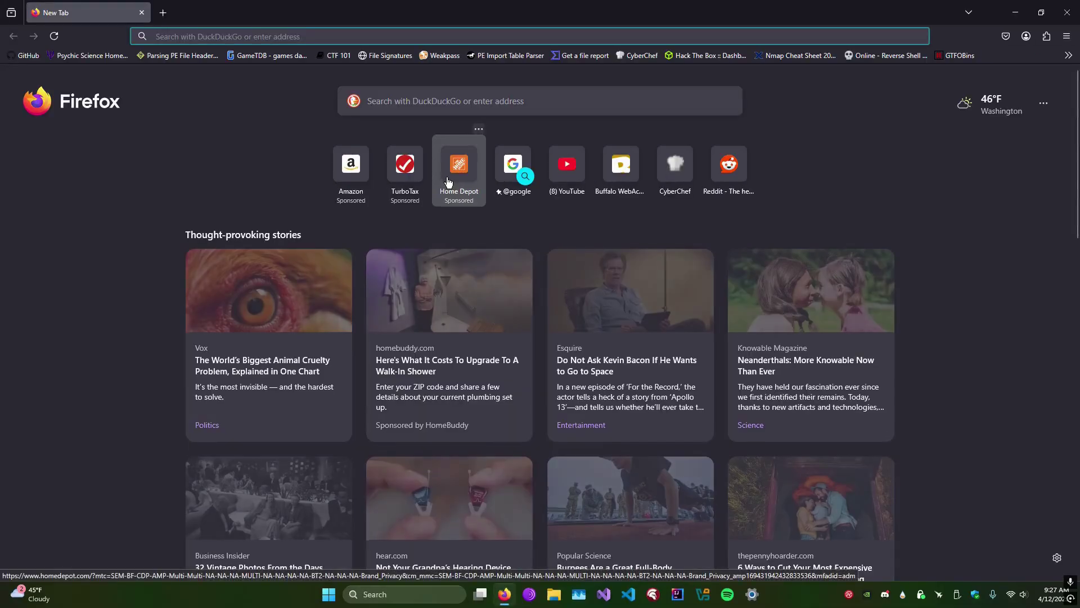
key(ctrl+v)
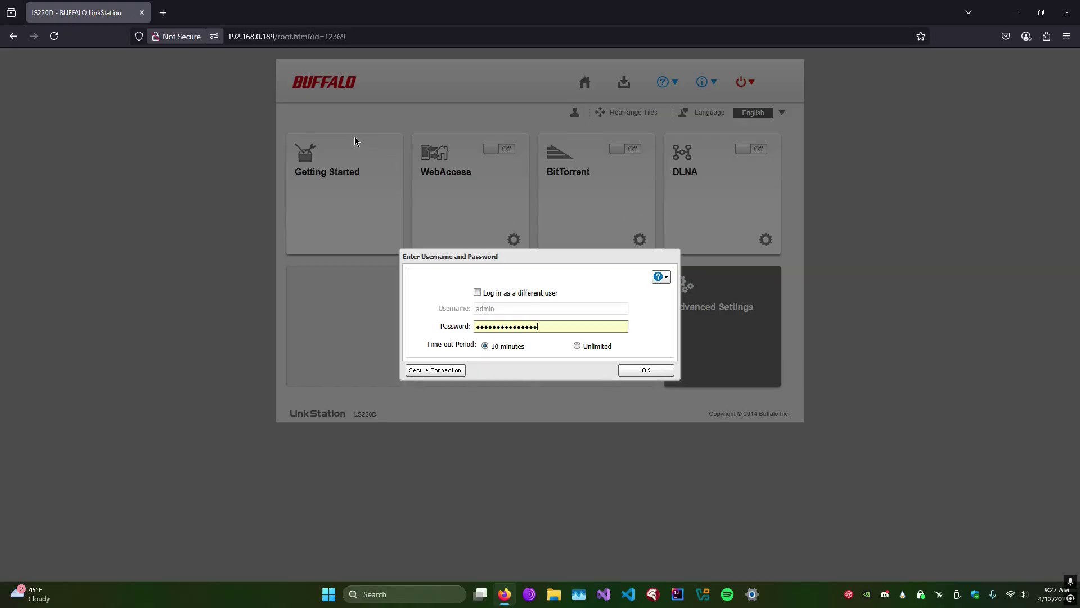
click(164, 15)
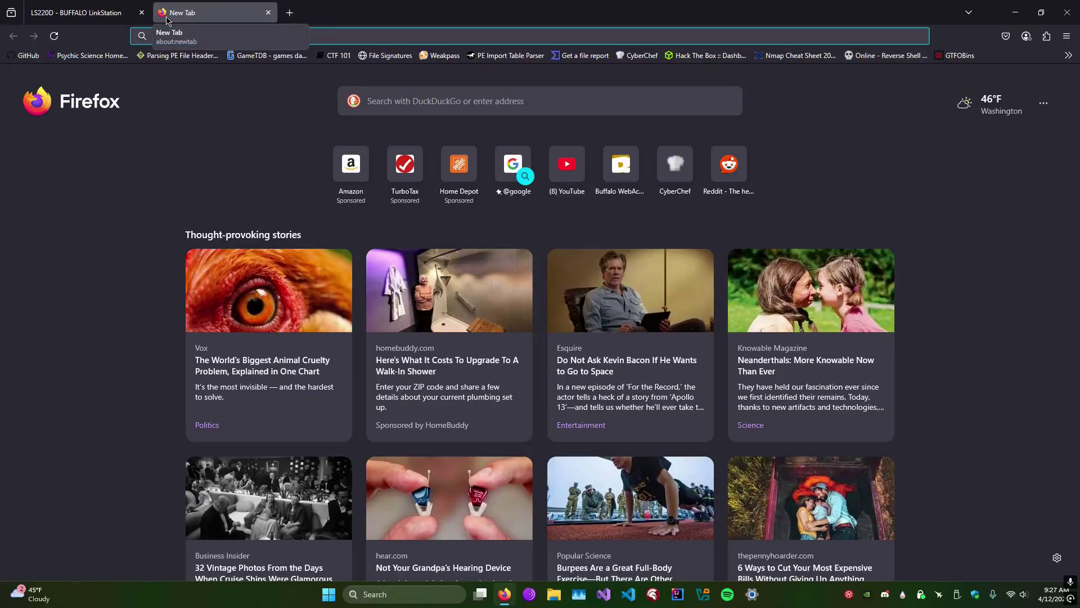
Search for a password strength meter and open PasswordMonster.
text(pa)
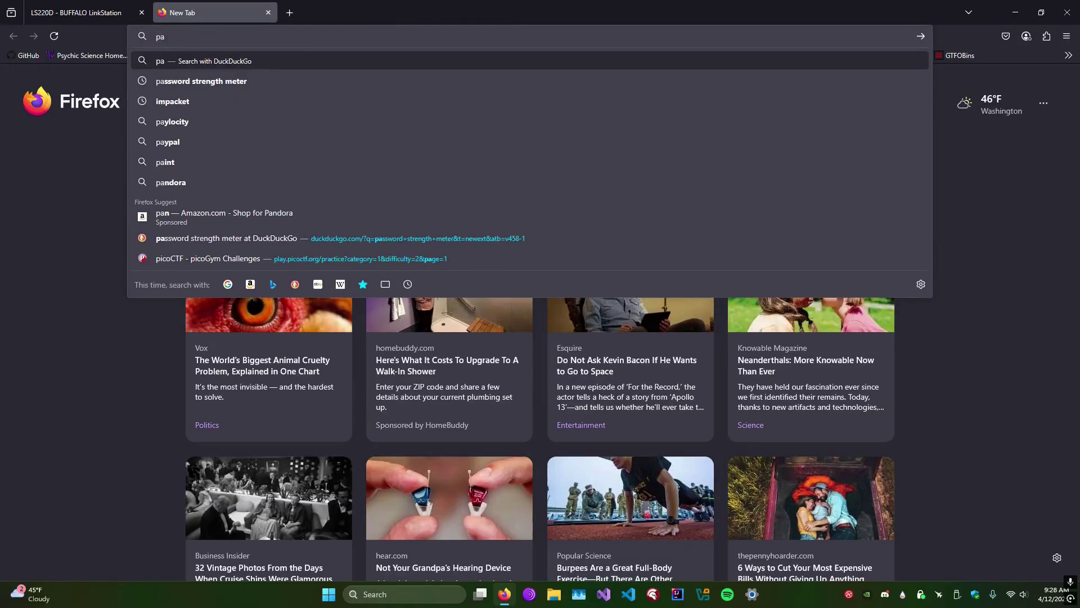
text(ssword)
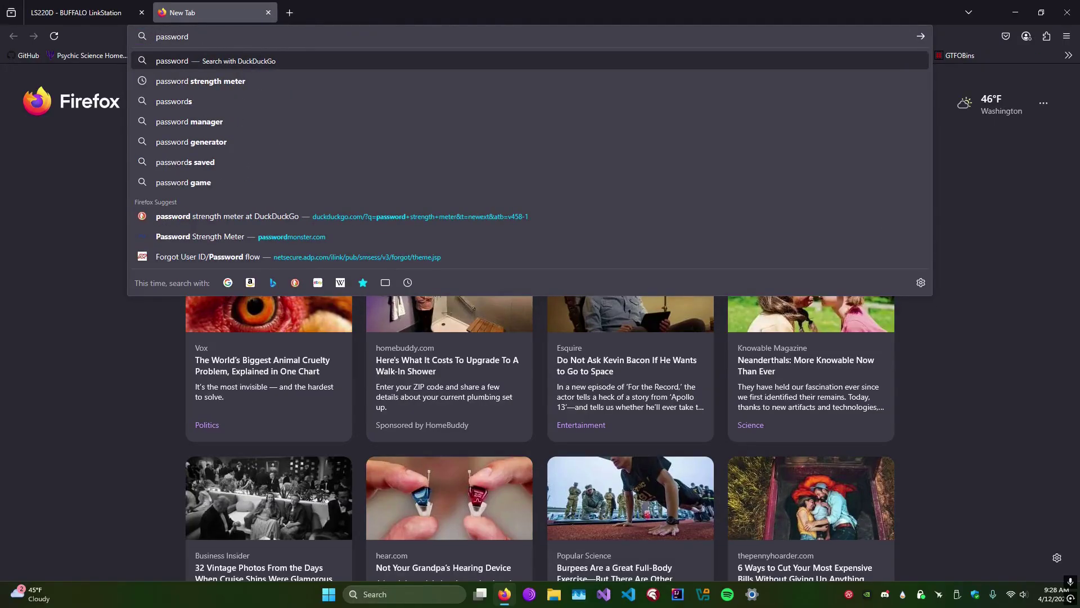
key(Down)
key(Return)
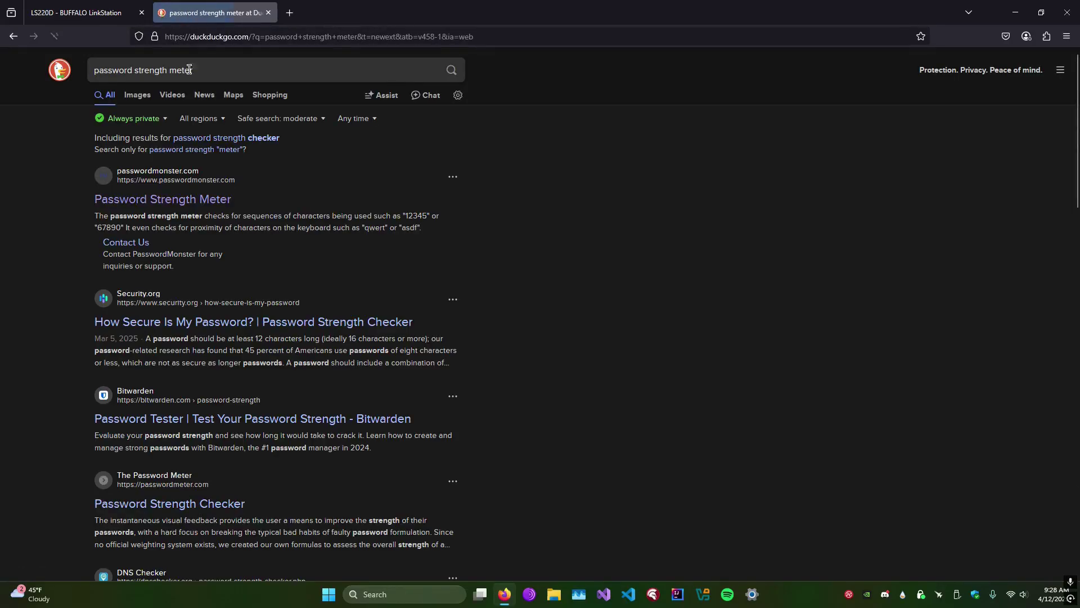
click(178, 204)
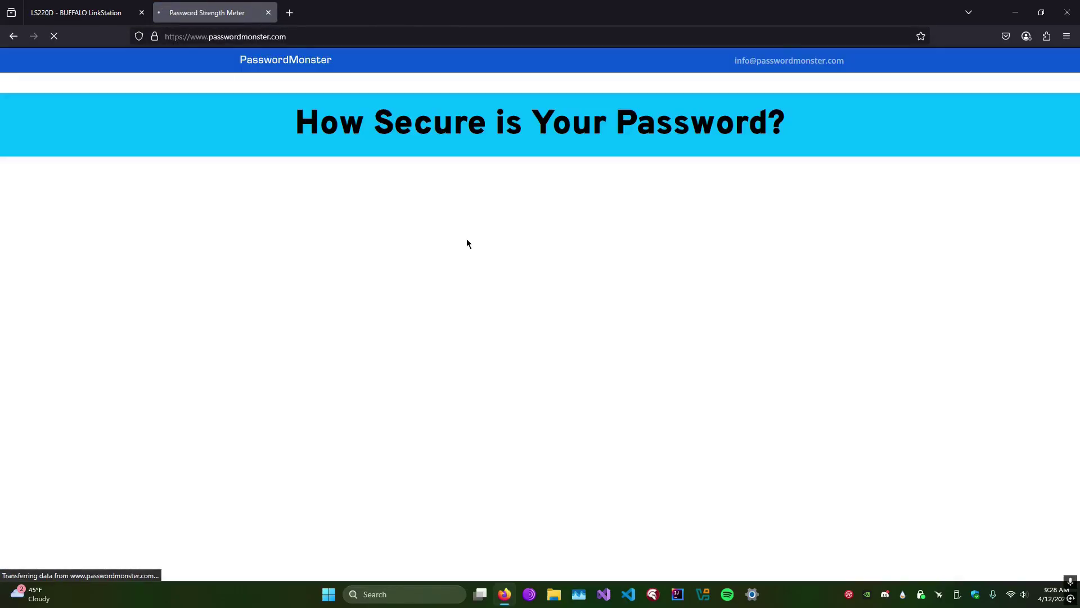
Test a sample password with Show password on, rated Very Weak, then close the tab.
click(702, 192)
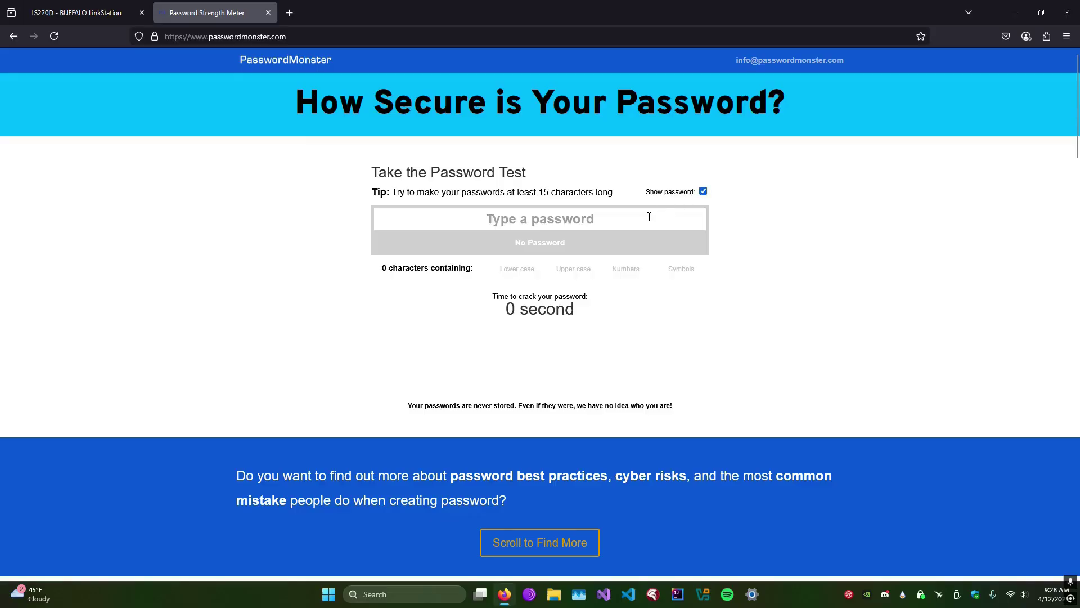
click(662, 214)
text(password123)
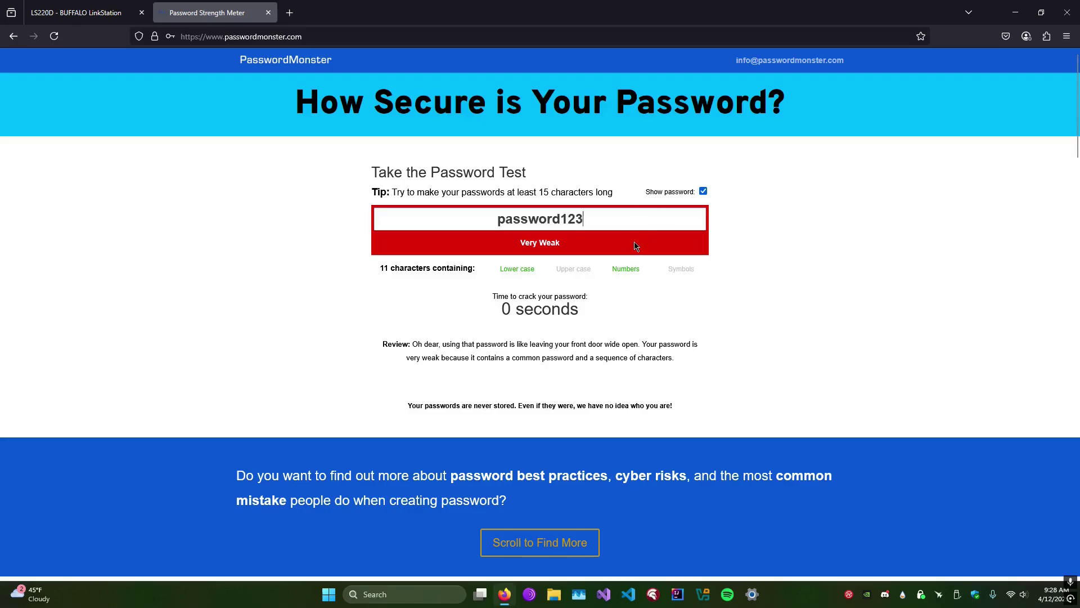
drag(488, 297, 598, 345)
click(761, 349)
click(269, 13)
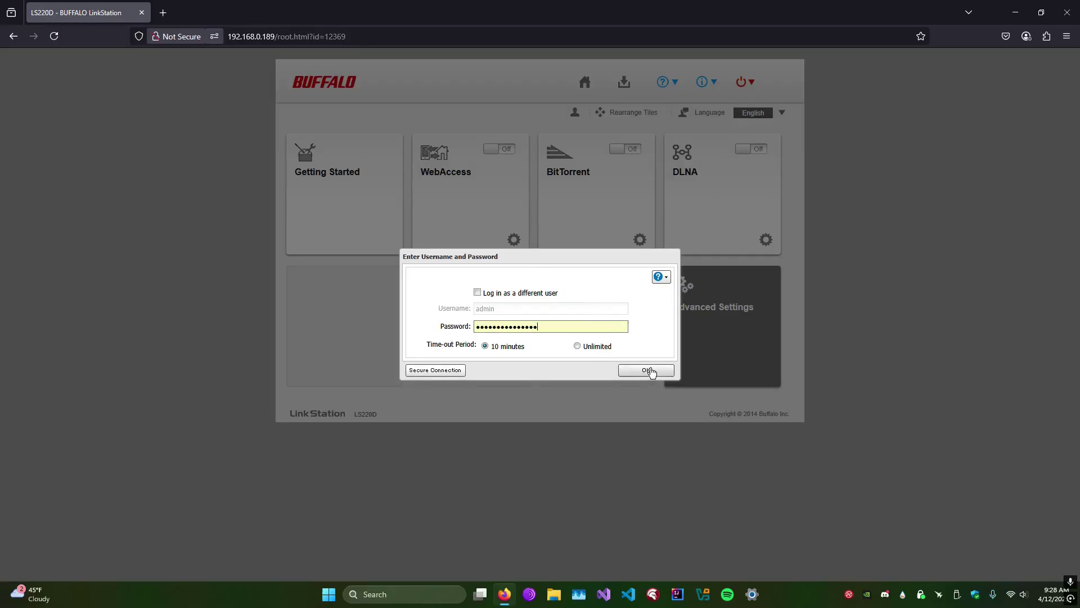
Submit the admin login and open the Advanced Settings area.
click(652, 371)
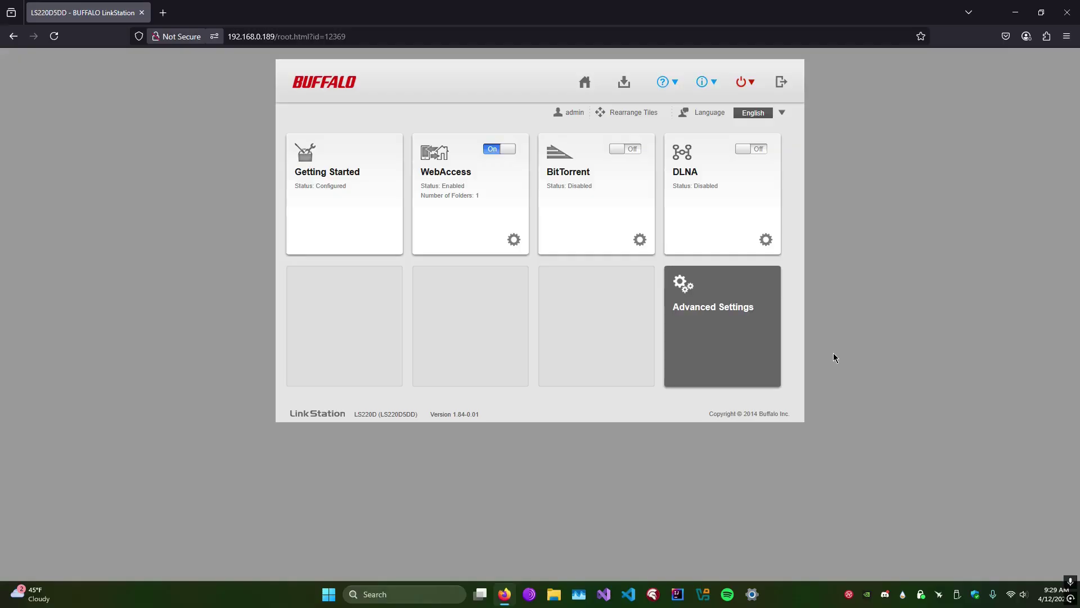
click(749, 336)
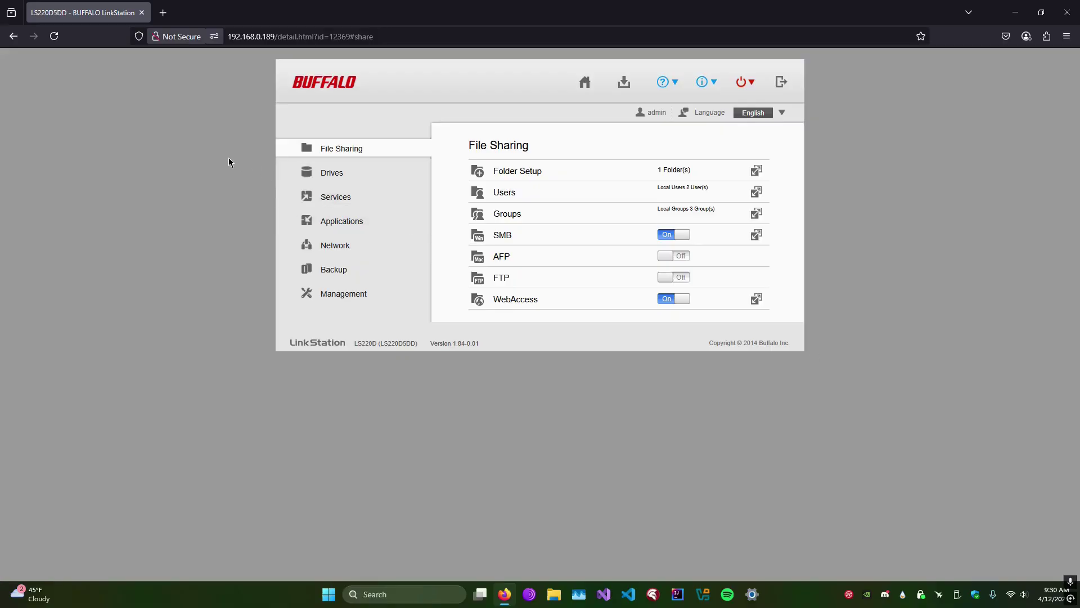
Switch to the Drives section listing Drives, USB Drives, RAID and RAID Scanning.
click(330, 181)
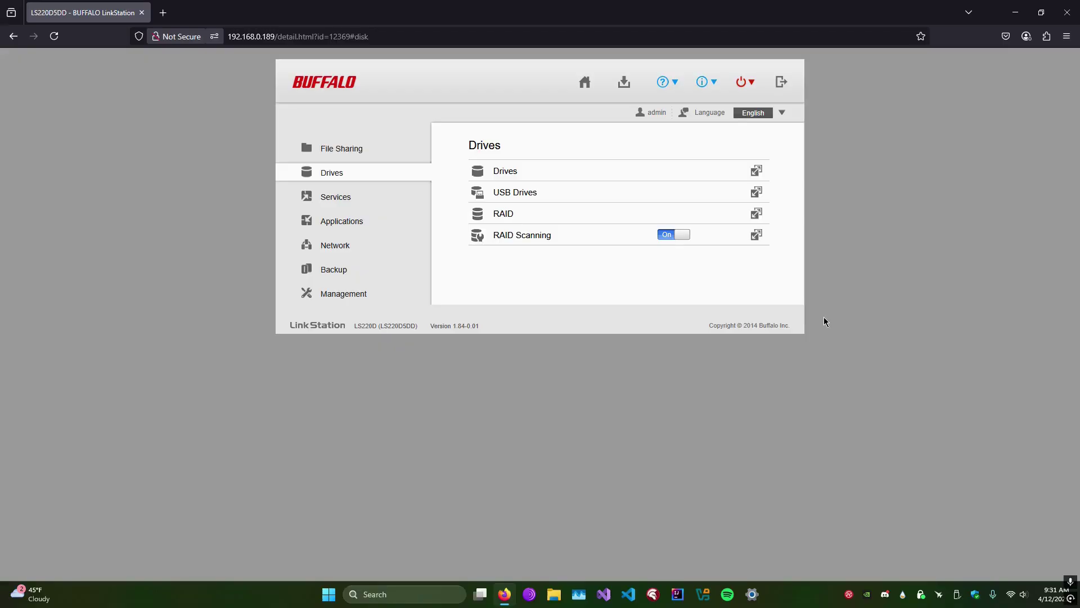
Open a new browser tab beside the LinkStation web admin.
click(162, 13)
Search 'raid 1' and open Wikipedia's Standard RAID levels article.
text(raid 1)
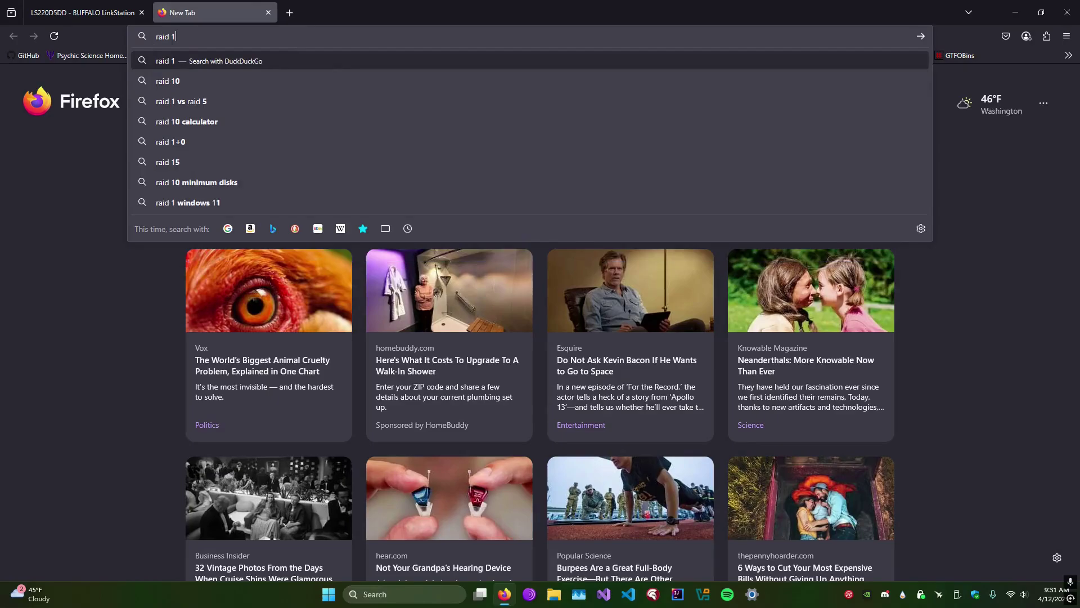
key(Return)
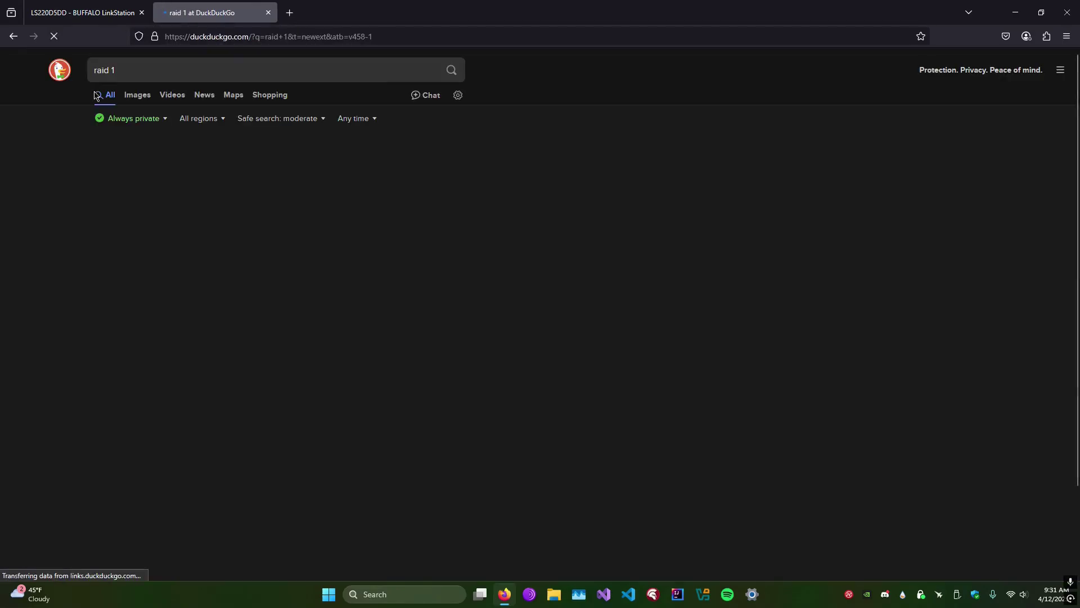
click(182, 313)
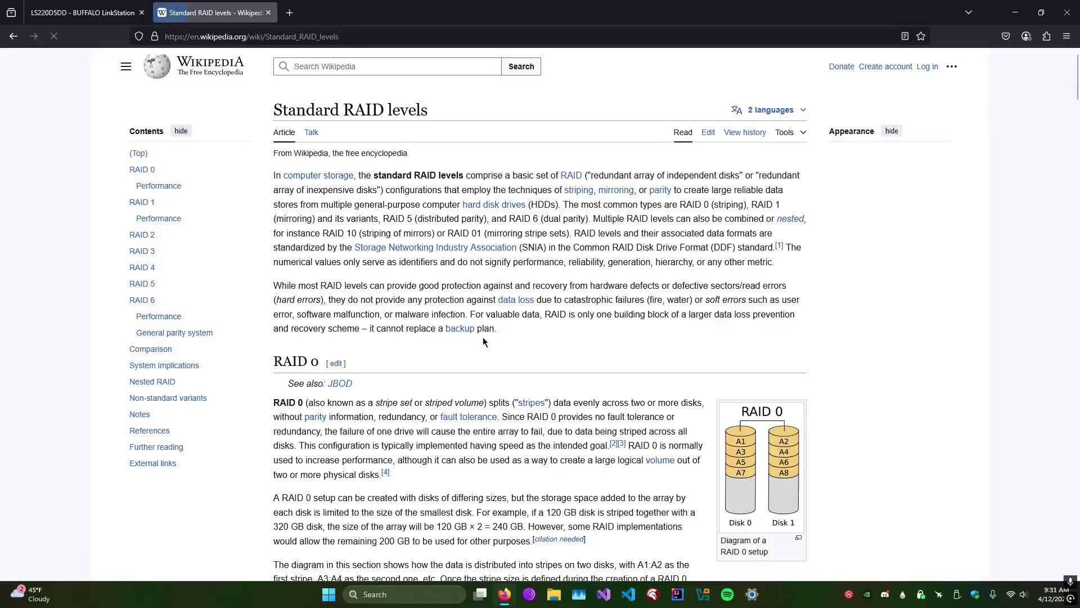
Scroll to the RAID 1 section and view its enlarged diagram.
scroll(470, 334, down, 5)
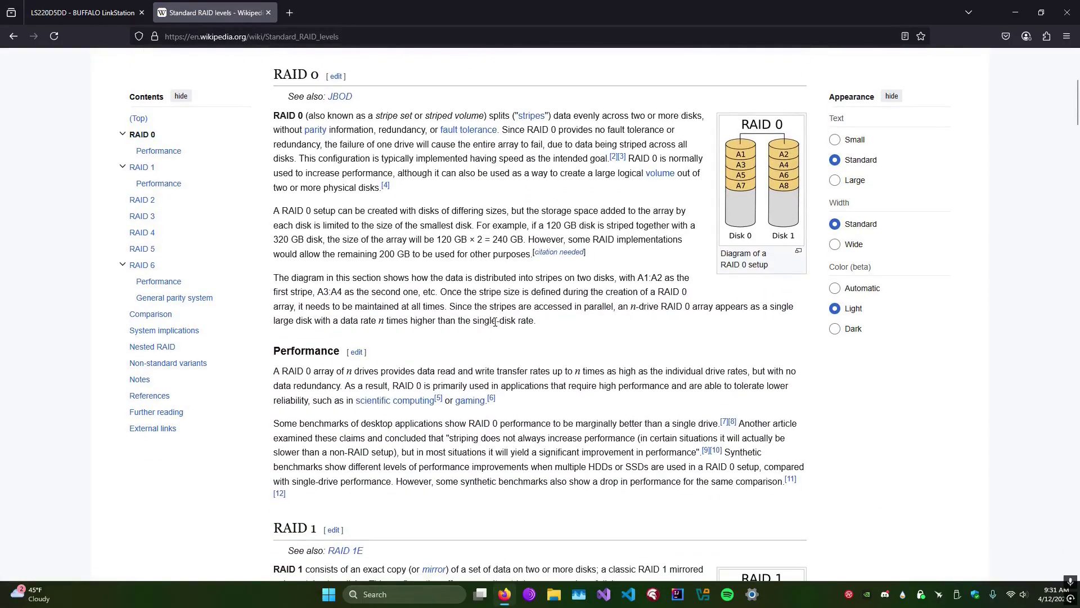
scroll(495, 322, down, 5)
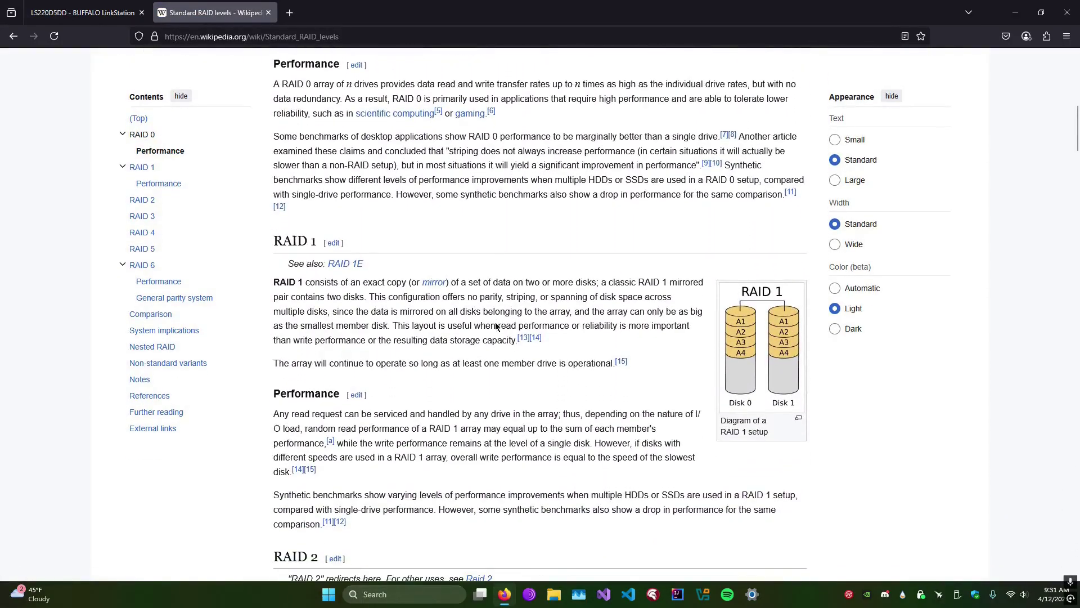
click(732, 338)
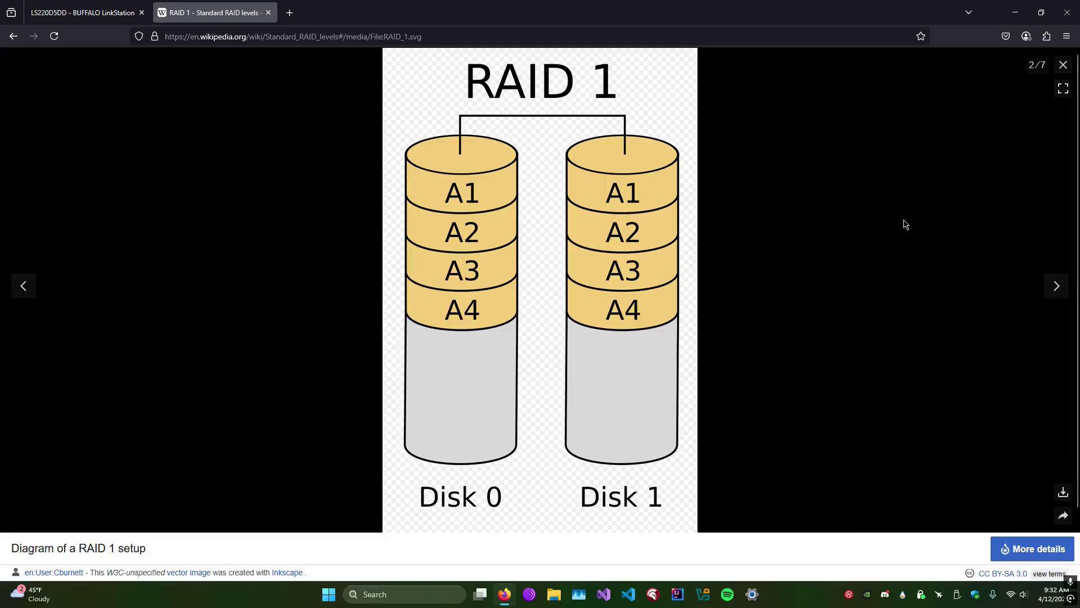
click(1064, 65)
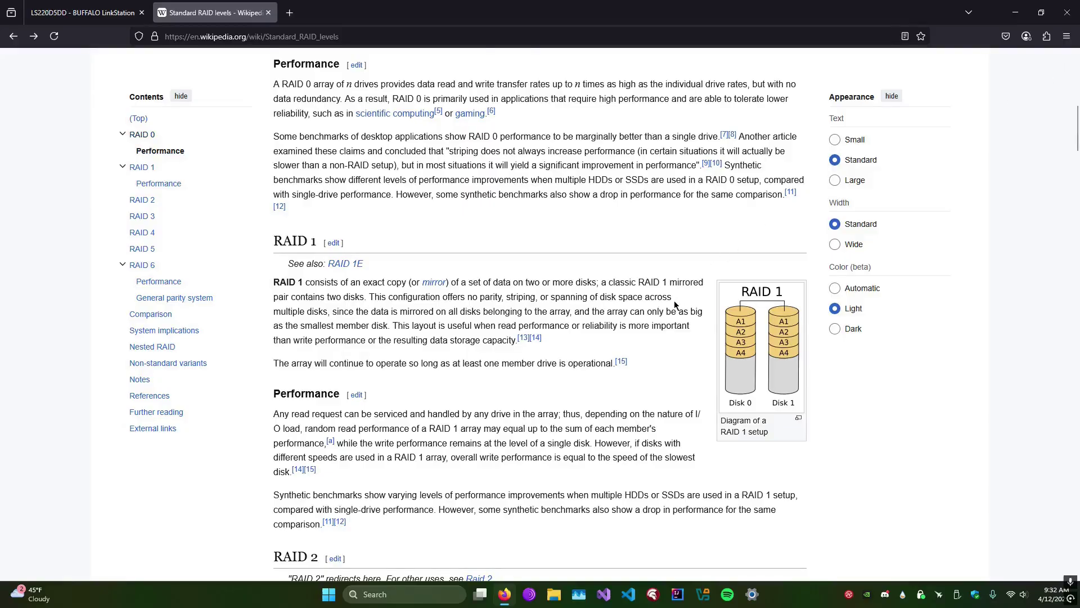
View the RAID 0 diagram and highlight its no-fault-tolerance text.
scroll(674, 301, up, 5)
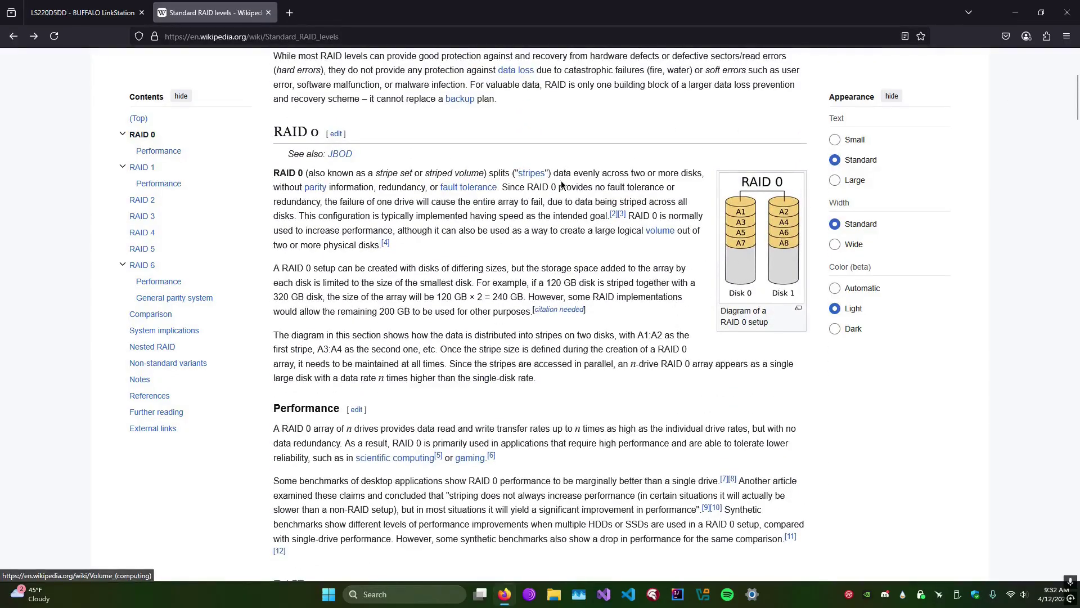
click(747, 233)
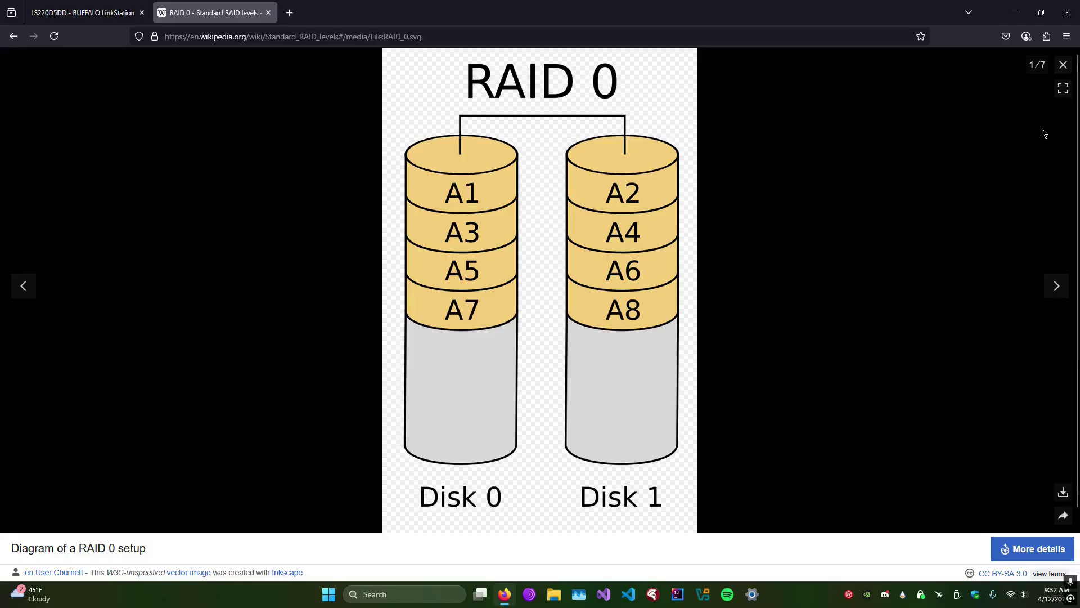
click(1063, 65)
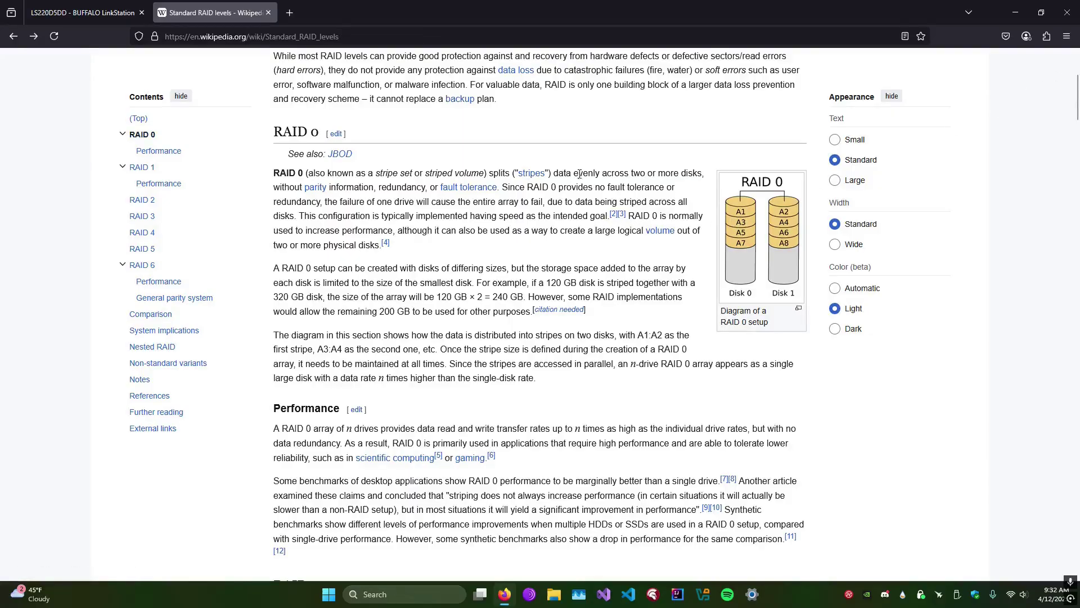
drag(557, 188, 535, 211)
click(639, 148)
Highlight the RAID 0 striping sentence, view the diagram again, then close the Wikipedia tab.
drag(553, 202, 679, 216)
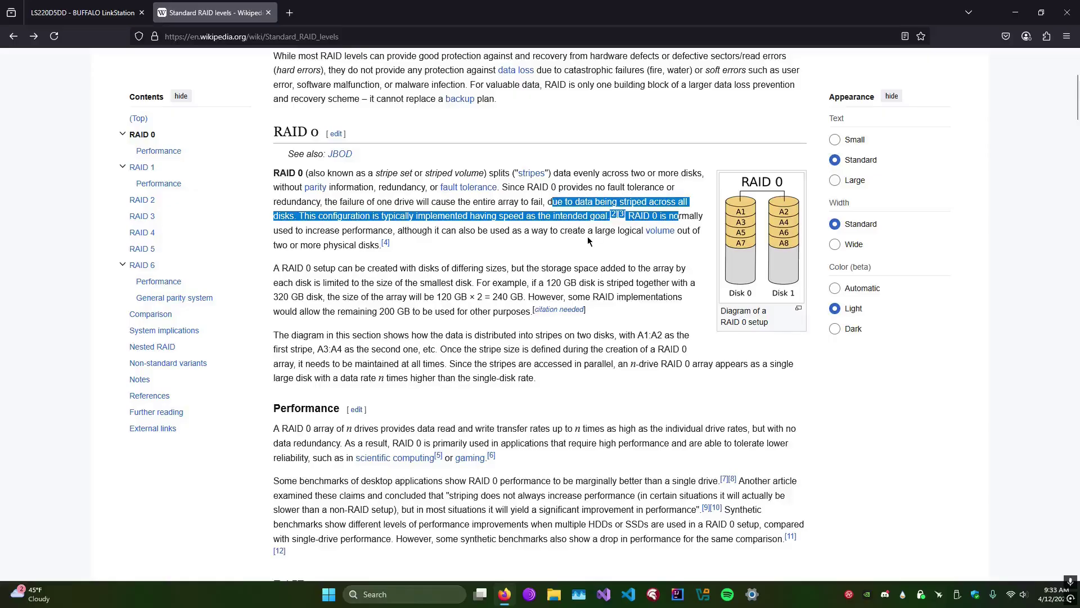
click(587, 241)
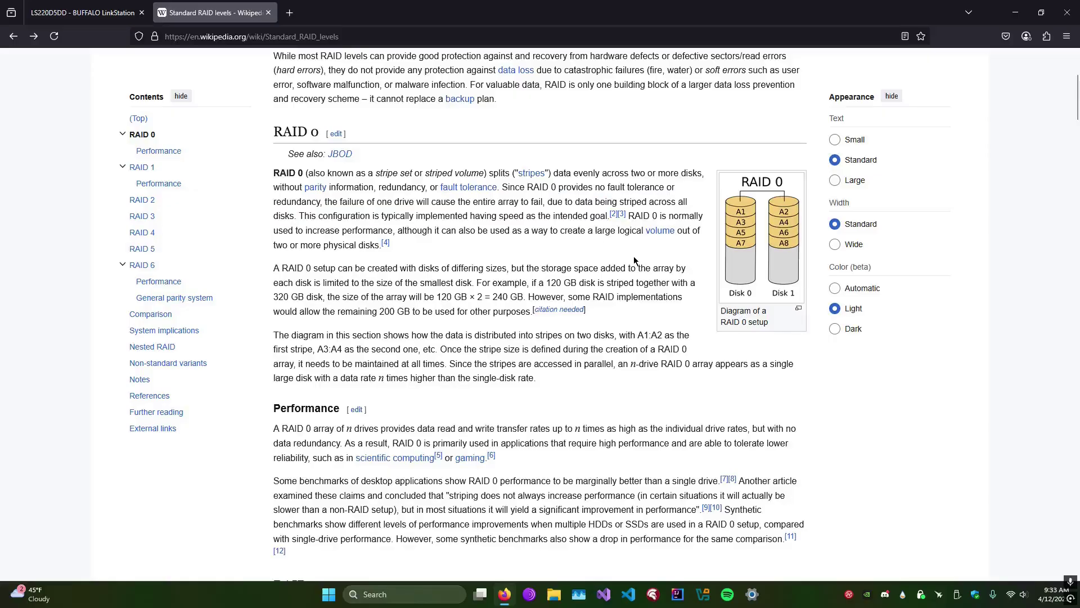
click(766, 264)
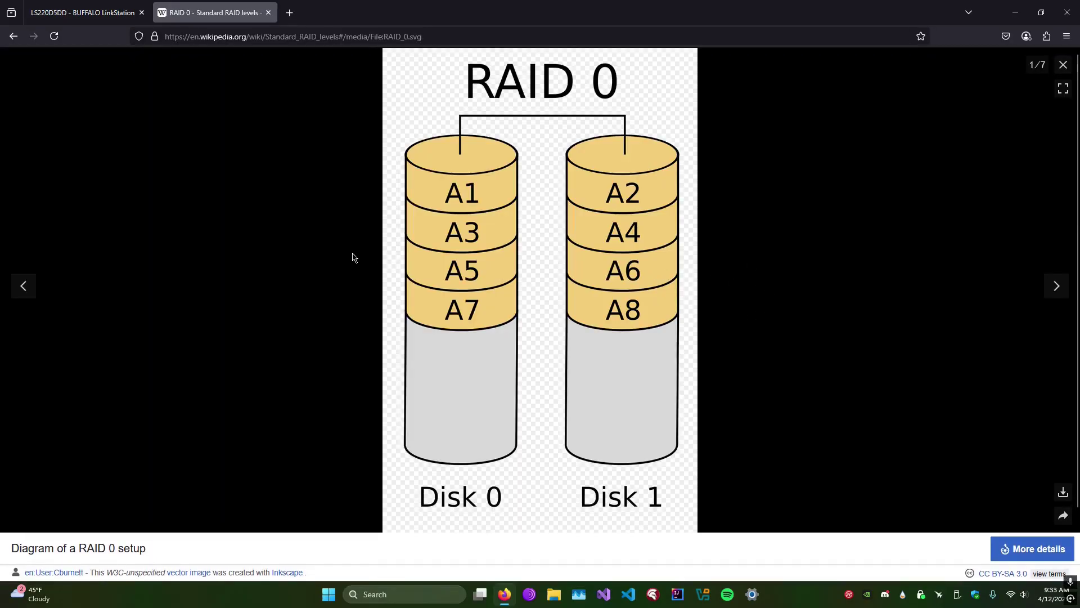
click(1063, 64)
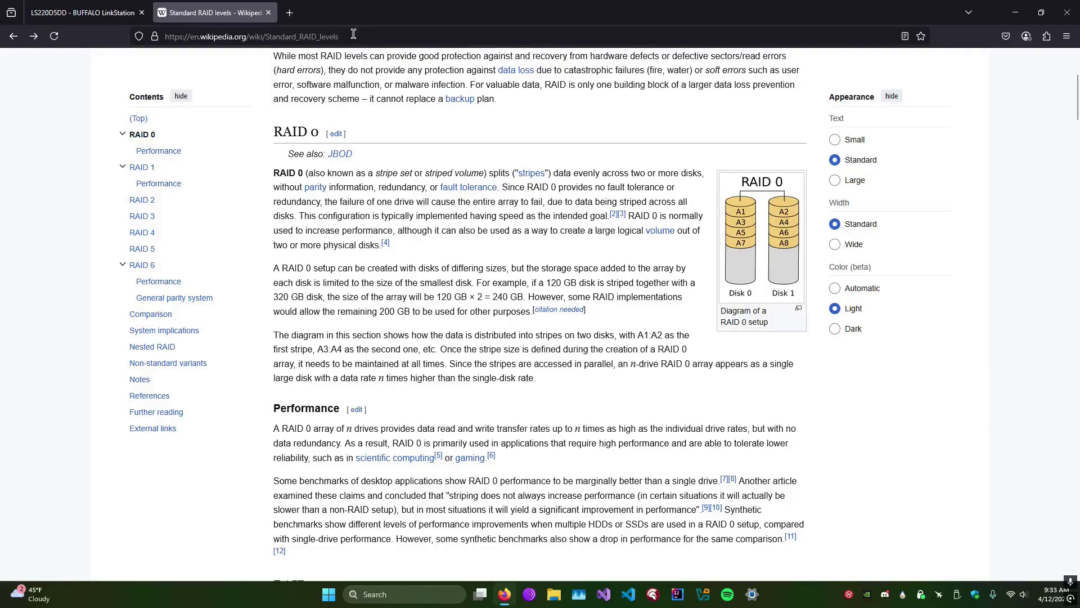
click(269, 13)
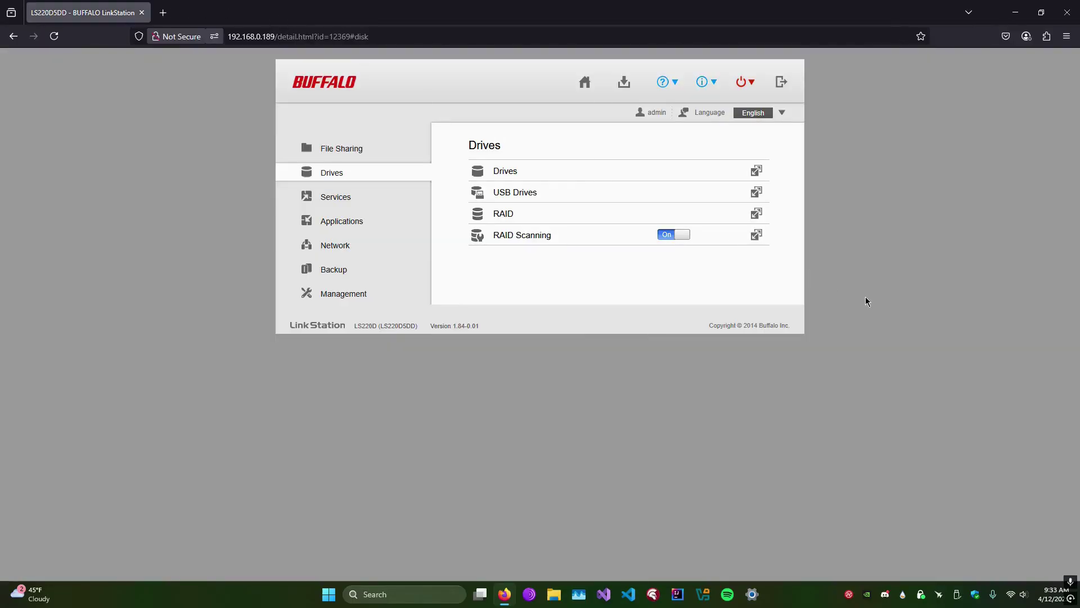
Tour Services, Applications, Network, Backup and Management, return to File Sharing, then start a new address.
click(366, 202)
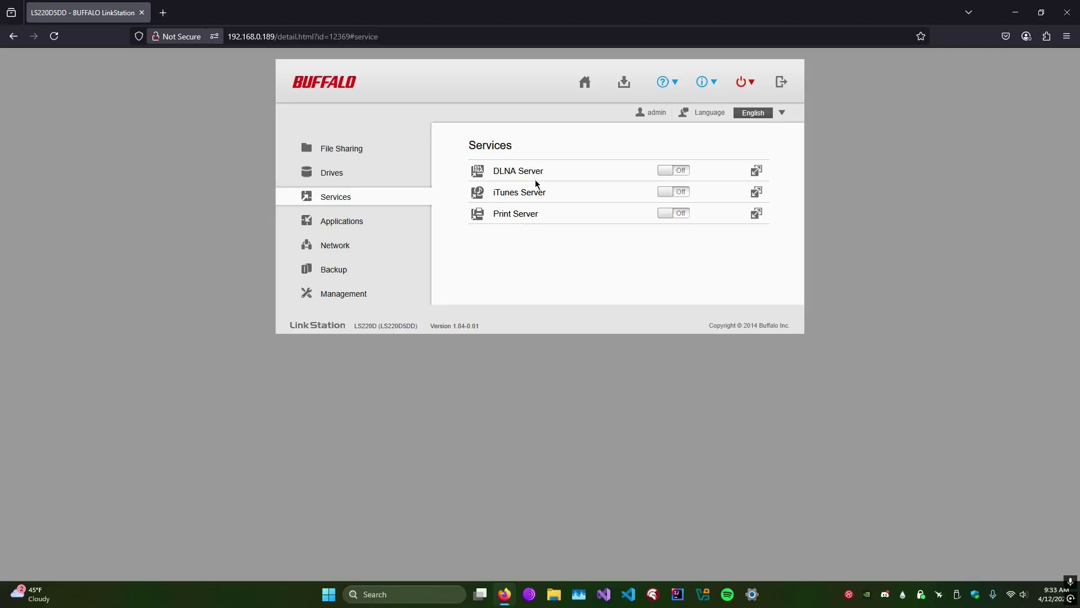
click(371, 221)
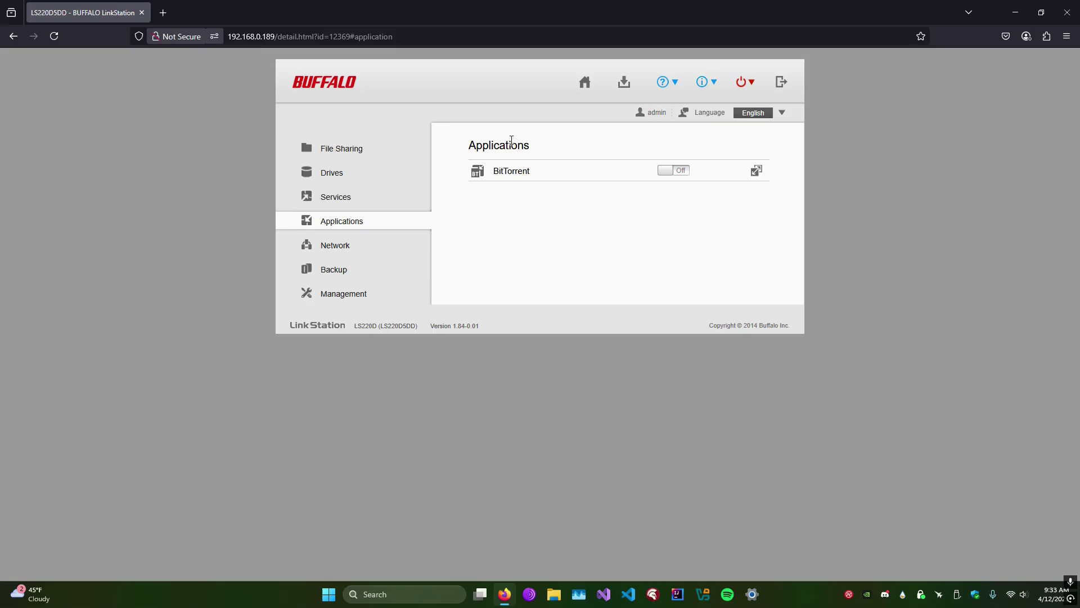
click(362, 250)
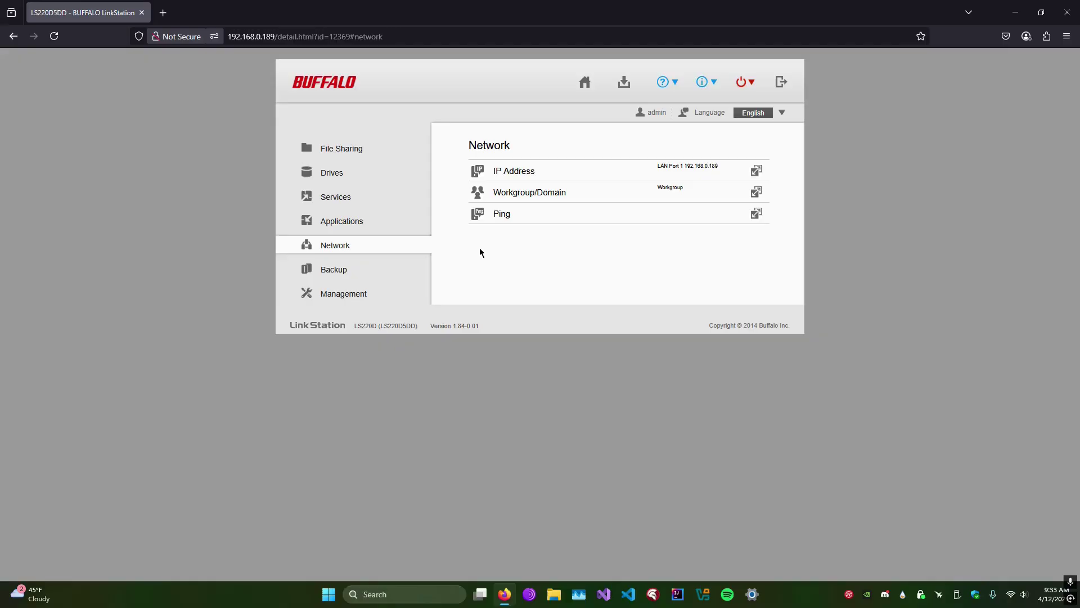
click(371, 270)
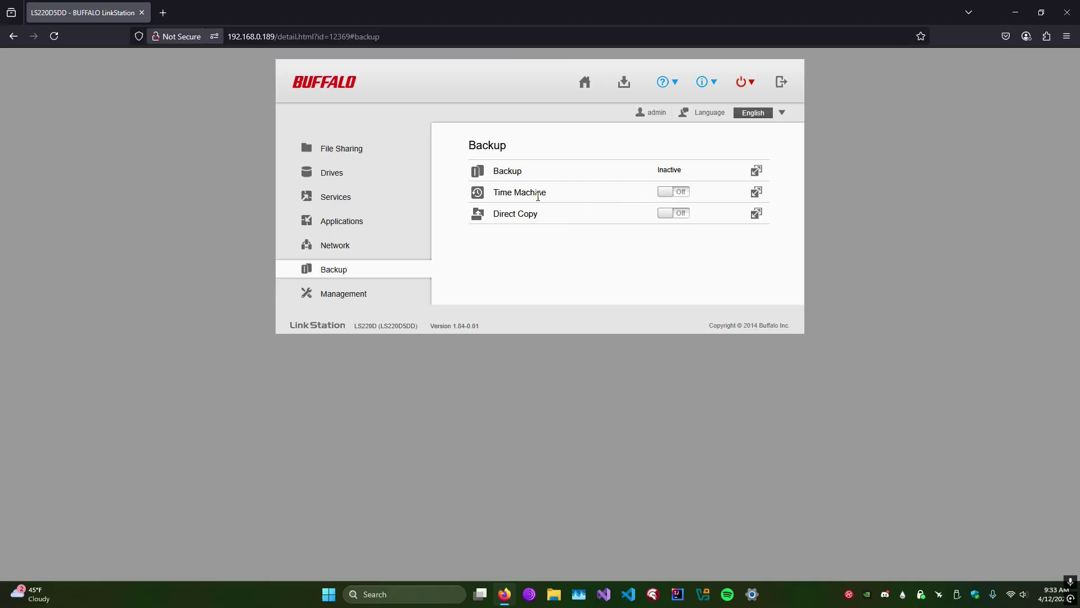
click(366, 293)
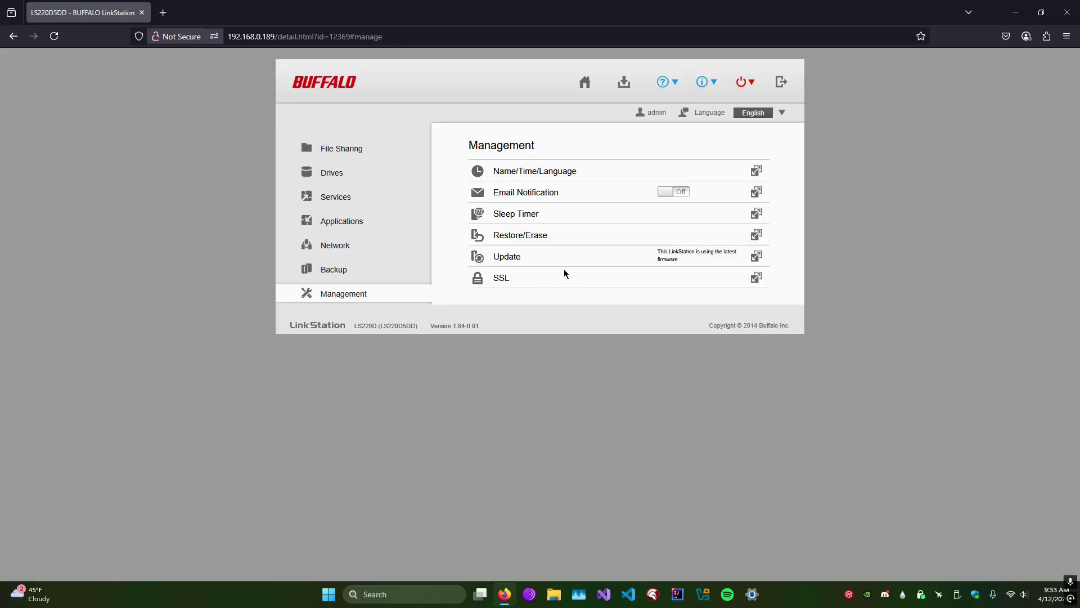
click(368, 156)
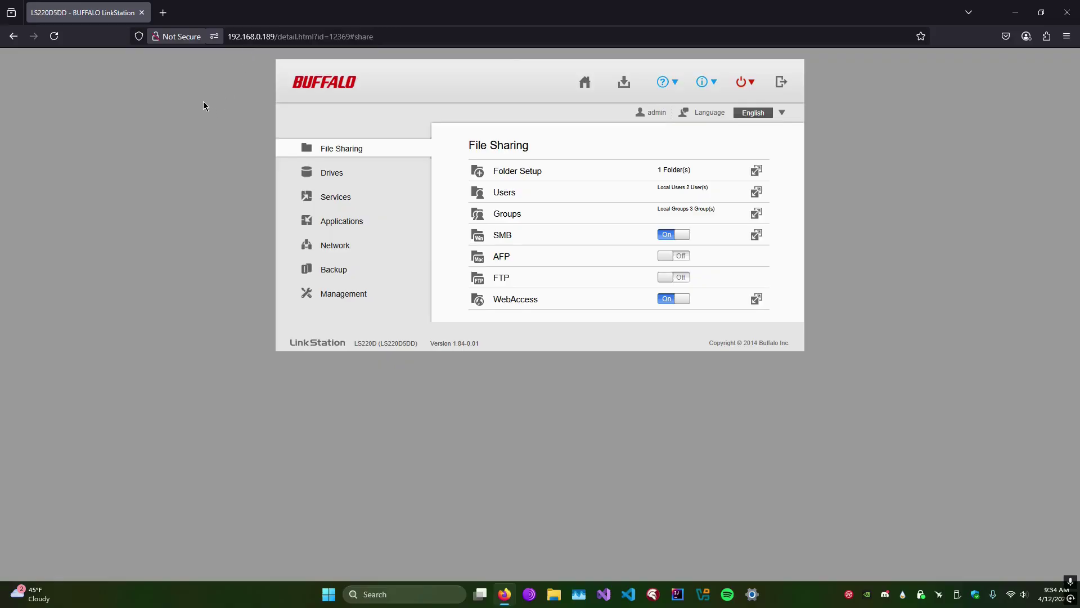
click(243, 36)
Load buffalonas.com in the browser to reach the BuffaloNAS.com name prompt.
text(buffalonas.com/)
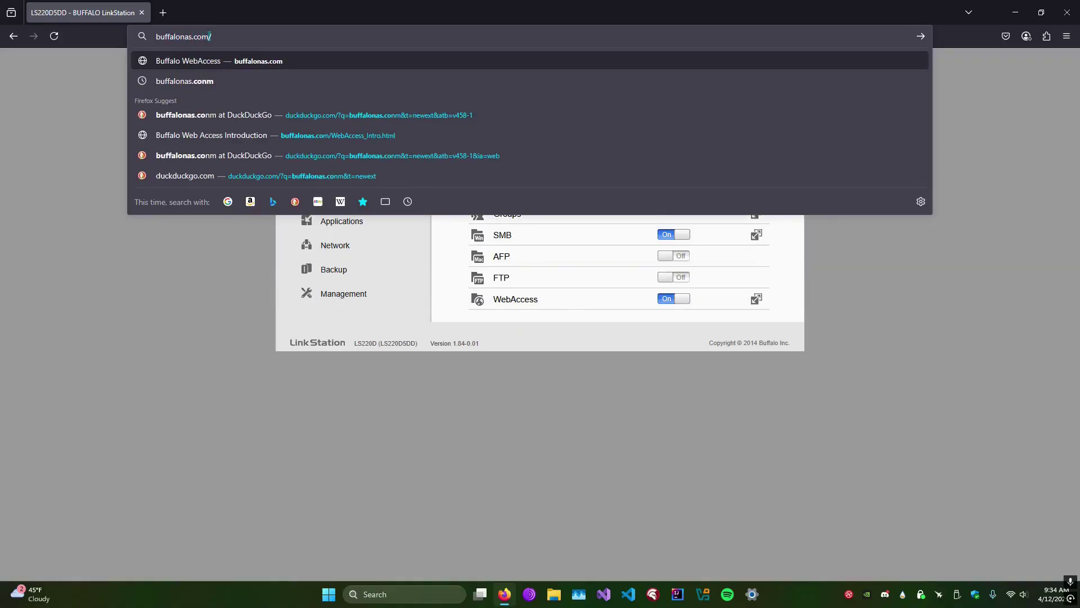
key(Return)
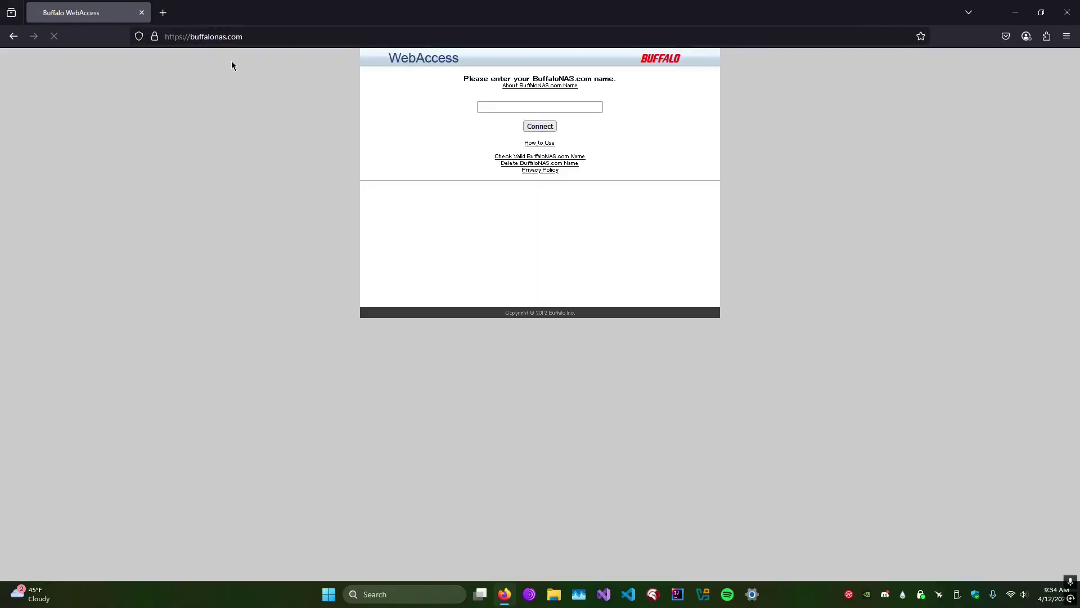